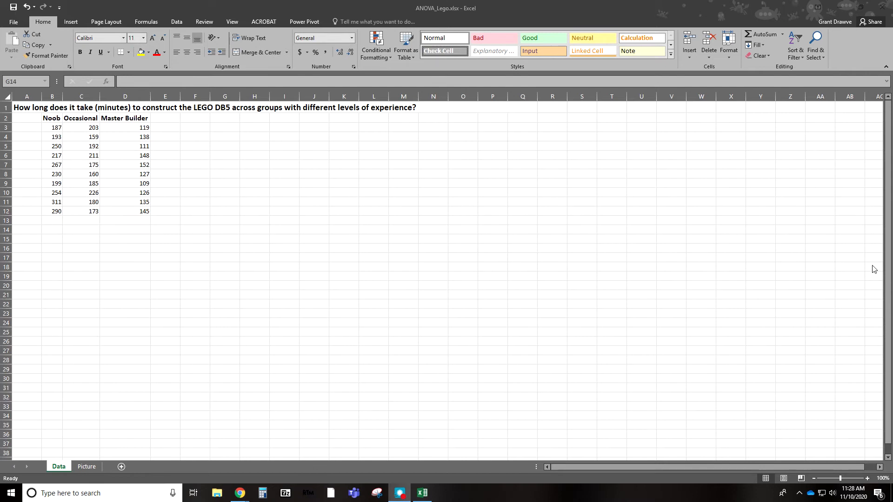
Look over the LEGO car image on the Picture sheet and return to the Data sheet
left_click(87, 467)
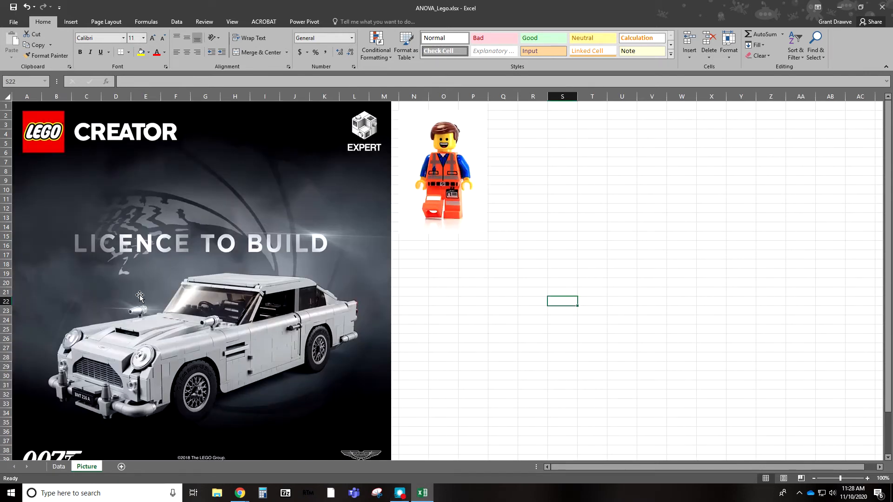
scroll(153, 294, "down", 1)
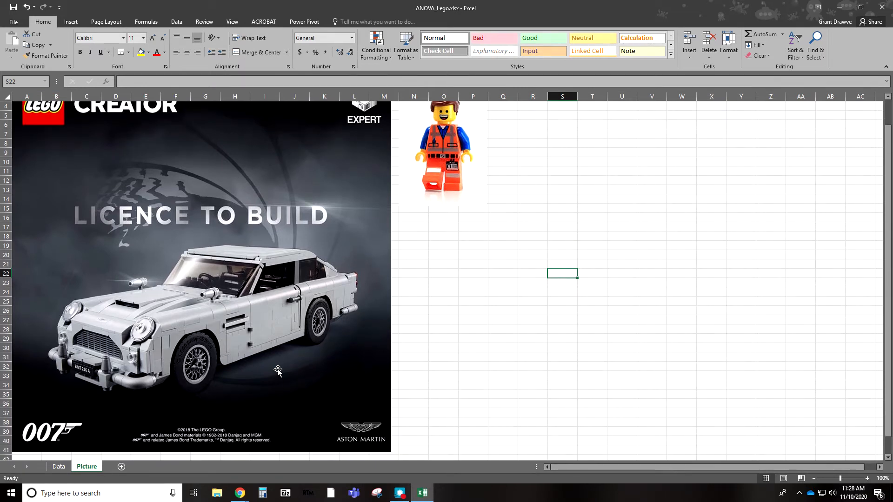
scroll(278, 370, "up", 1)
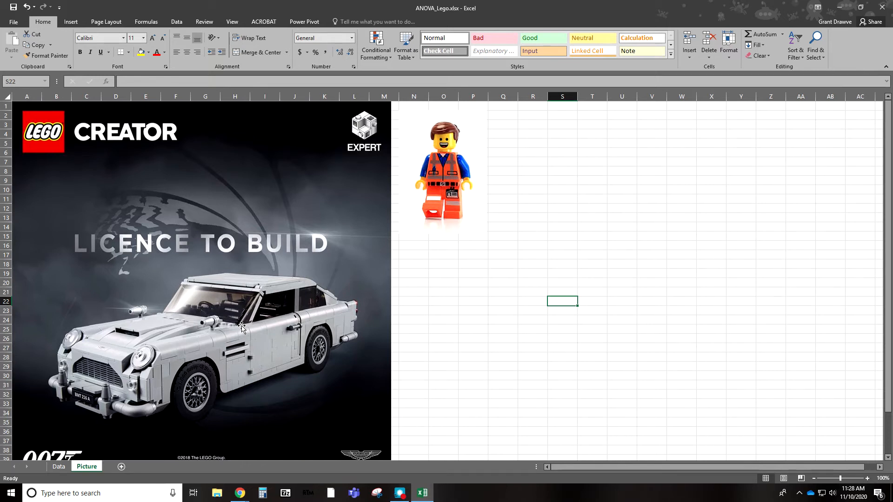
scroll(241, 327, "down", 1)
scroll(241, 327, "up", 1)
left_click(60, 470)
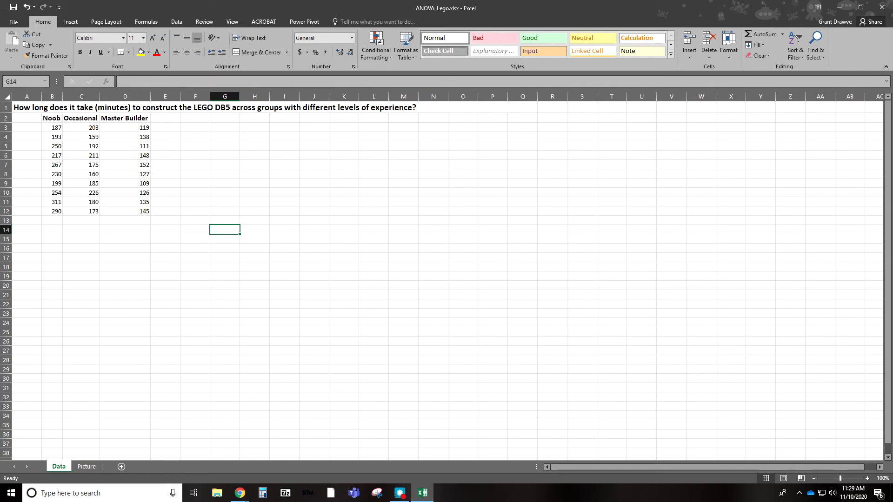
Enter the row labels Sum, Mean and Variance in cells A13 to A15 and italicize them
left_click(26, 221)
type("Sum")
key("Return")
type("Mean")
key("Return")
type("Variance")
key("Return")
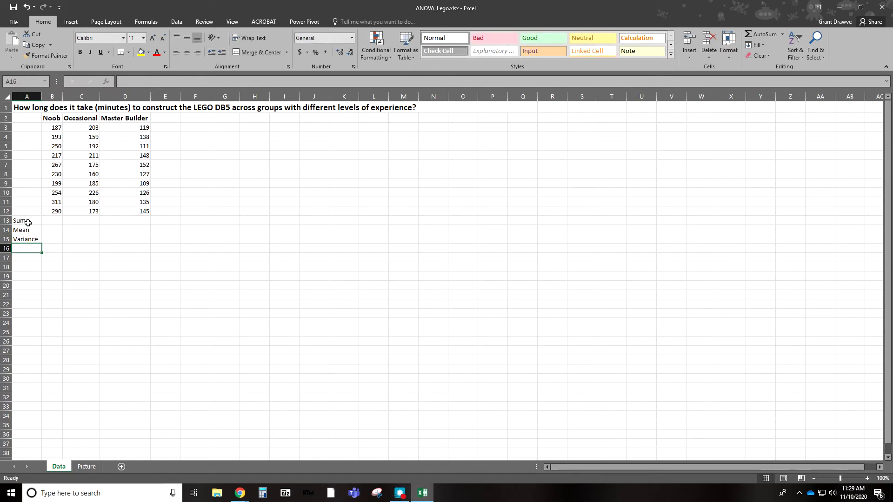
left_click_drag(28, 221, 29, 237)
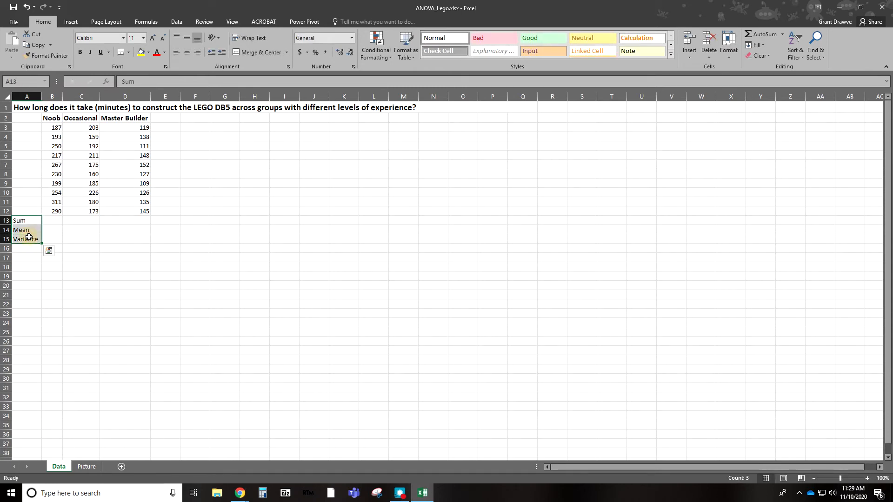
key("ctrl+i")
Sum the Noob times B3:B12 in cell B13 and fill the formula across to D13
left_click(54, 220)
type("=")
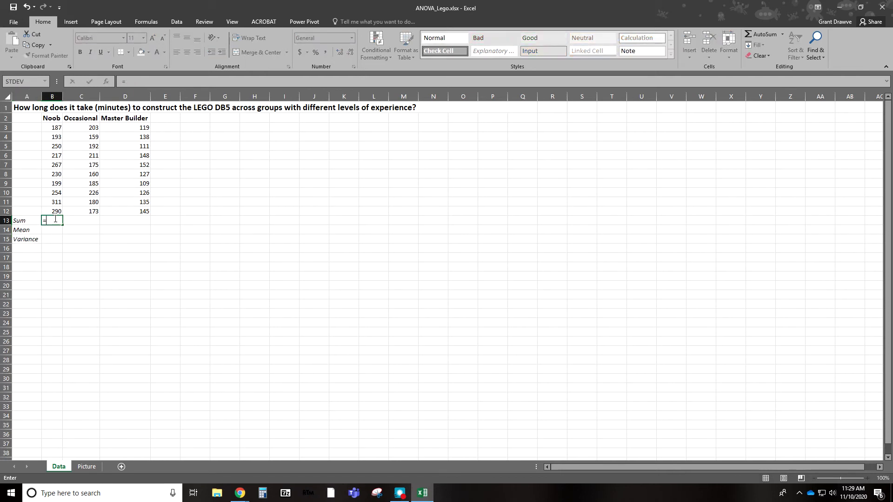
type("sum(")
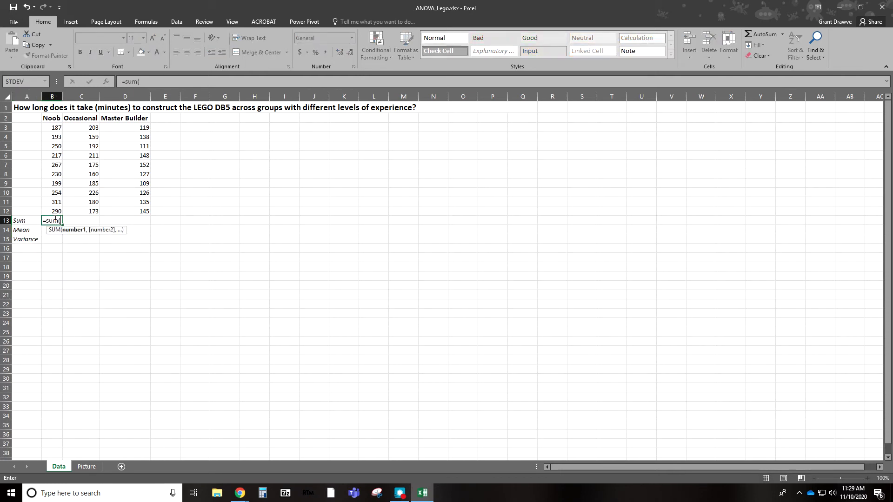
left_click_drag(55, 127, 55, 212)
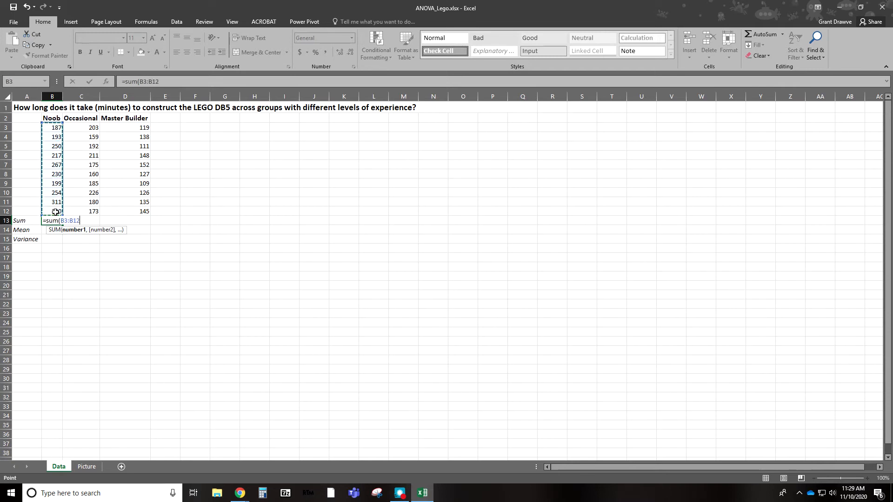
key("Return")
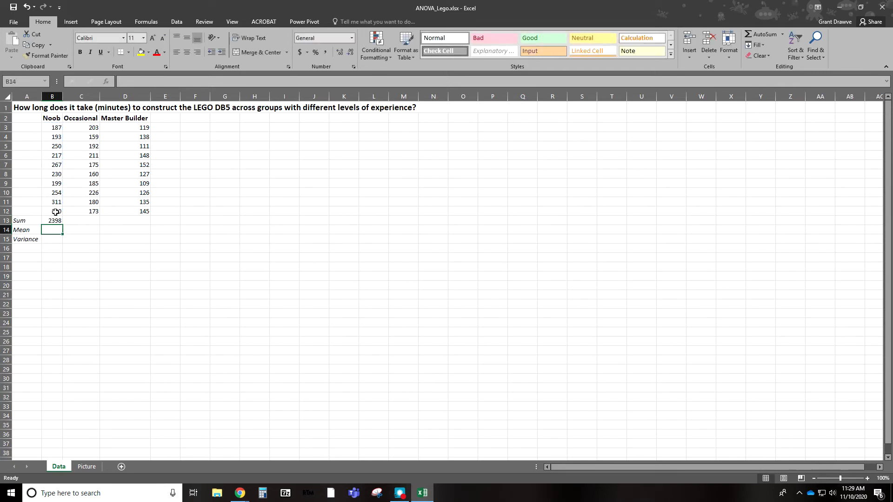
left_click(53, 222)
left_click_drag(63, 225, 141, 226)
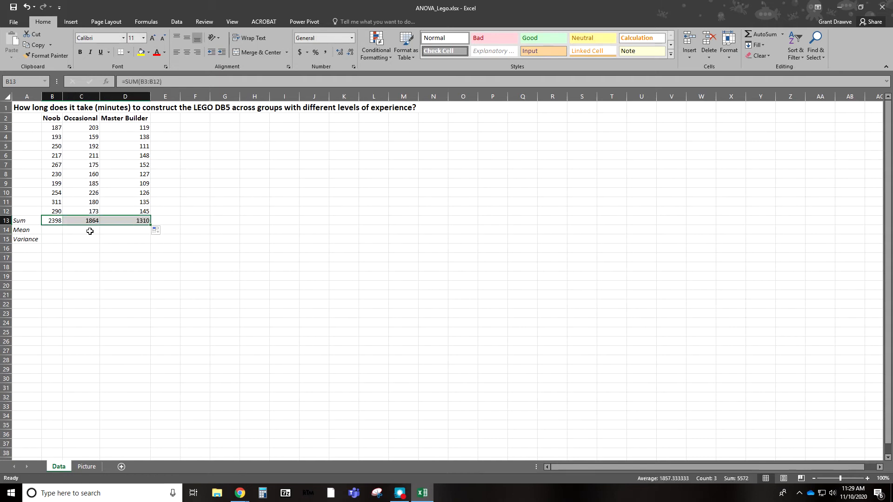
Calculate the Noob average of B3:B12 in cell B14 and fill the formula across to D14
left_click(53, 230)
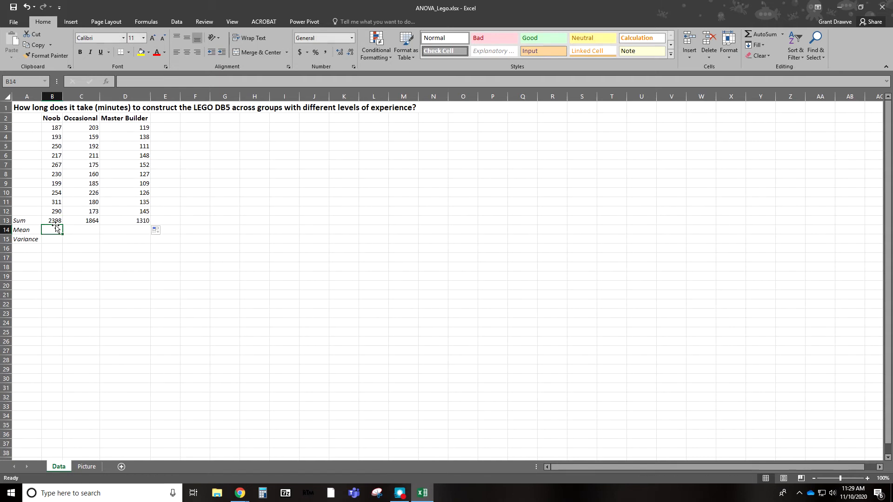
type("=average(")
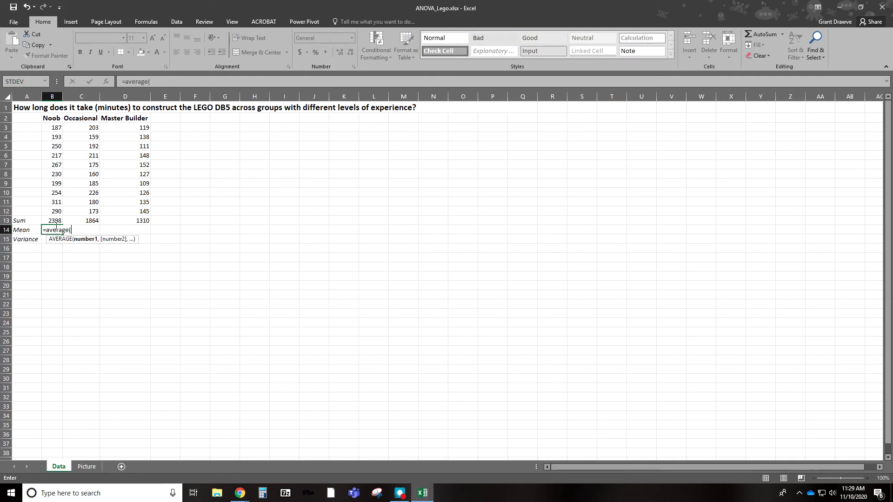
left_click_drag(57, 129, 46, 211)
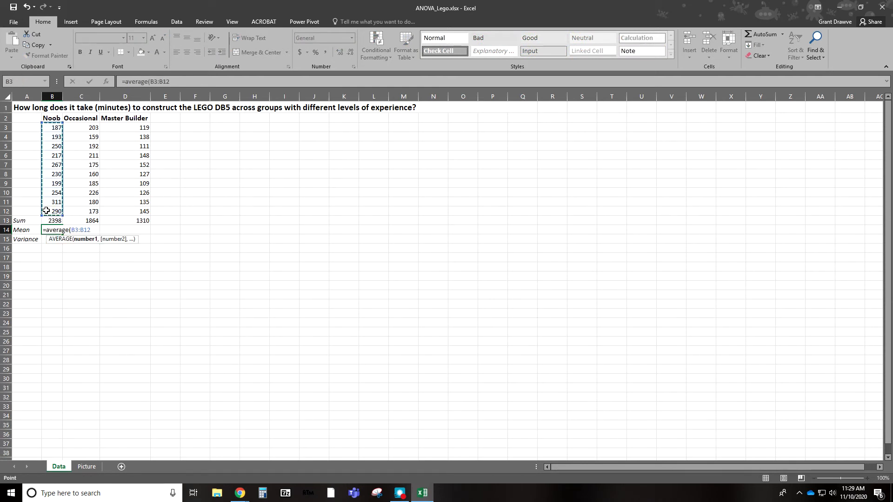
type(")")
key("Return")
left_click(54, 230)
left_click_drag(65, 232, 146, 235)
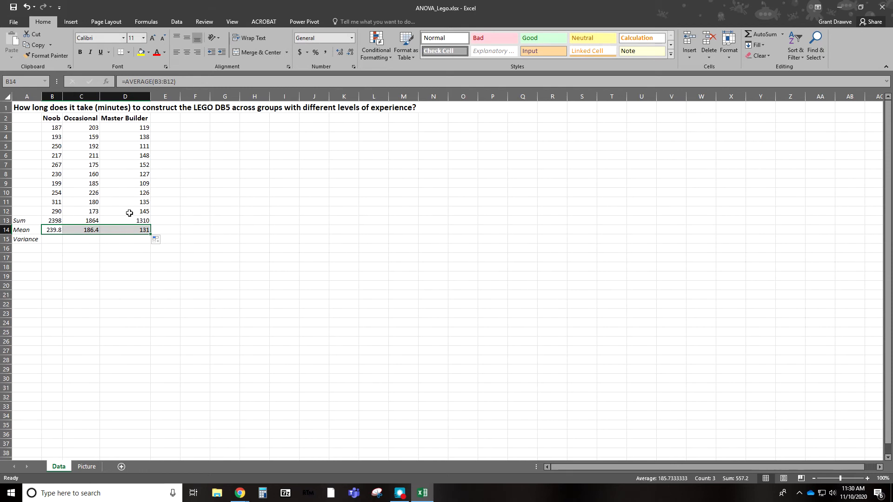
Calculate the Noob variance in cell B15 with VAR over B3:B12 and fill the formula across to D15
left_click(50, 240)
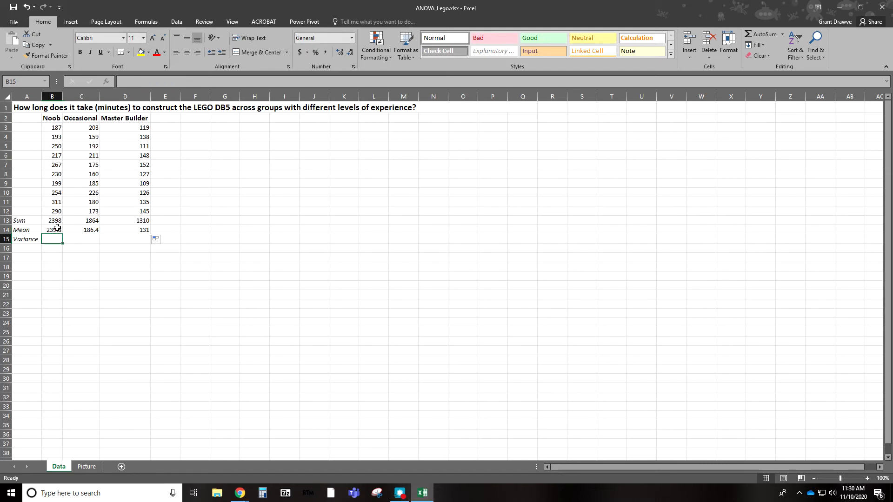
type("=var")
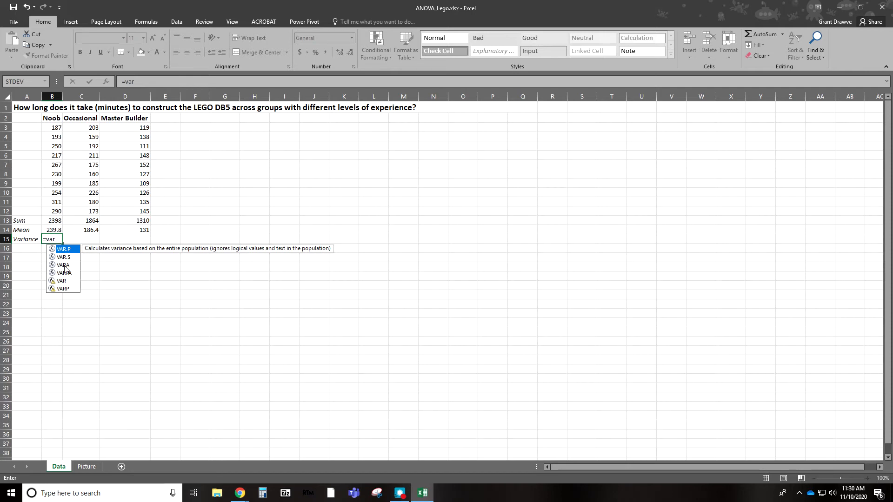
left_click(65, 282)
double_click(65, 282)
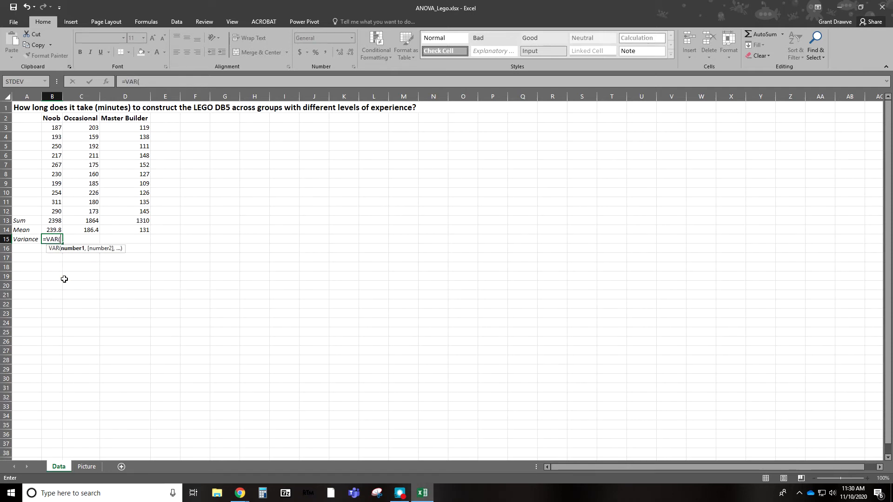
left_click_drag(56, 130, 51, 213)
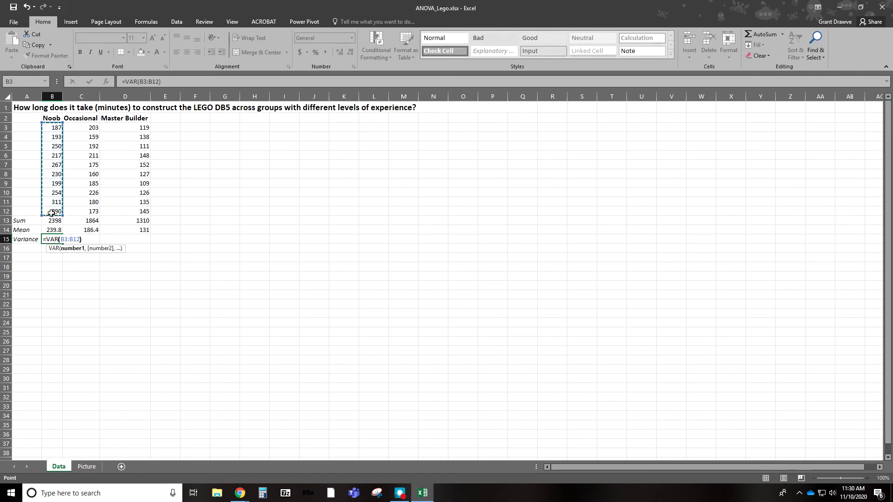
key("Return")
left_click(49, 241)
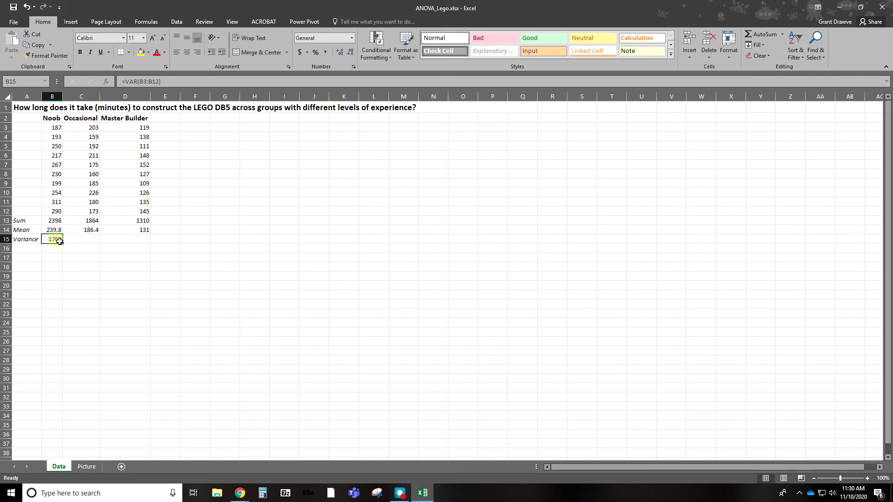
left_click_drag(62, 244, 136, 244)
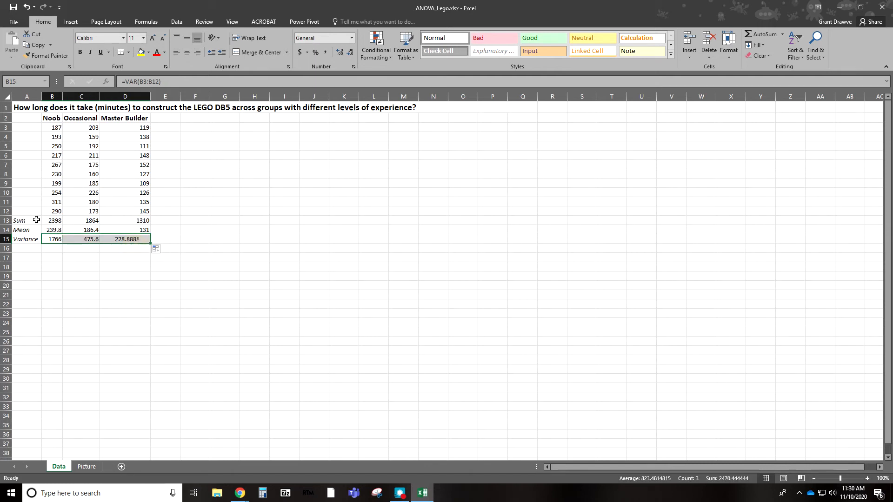
Add a bottom border to cells A12:D12 to separate the data from the summary rows
left_click_drag(39, 211, 135, 212)
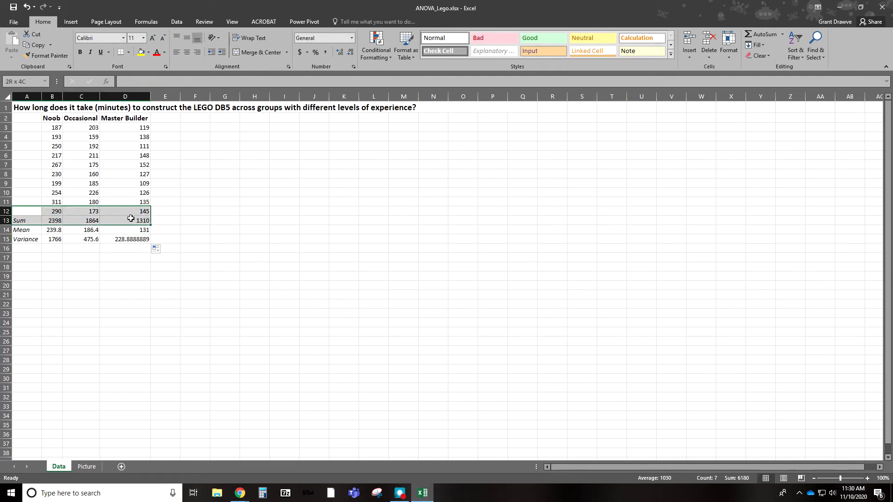
left_click(119, 52)
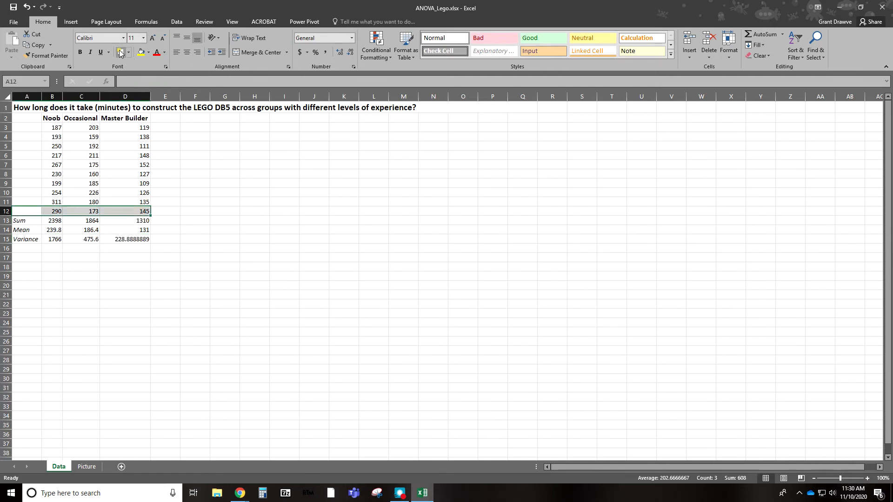
left_click(136, 268)
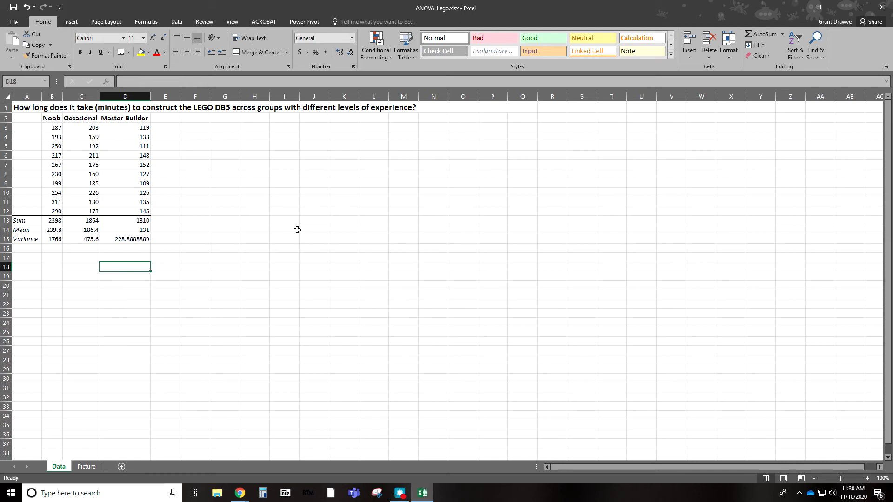
Open the Anova: Single Factor tool from the Data Analysis tools
left_click(176, 22)
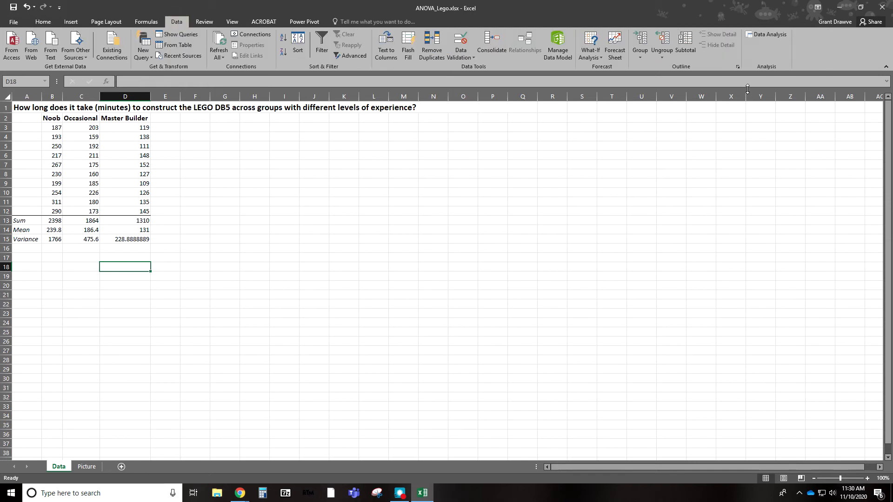
left_click(777, 34)
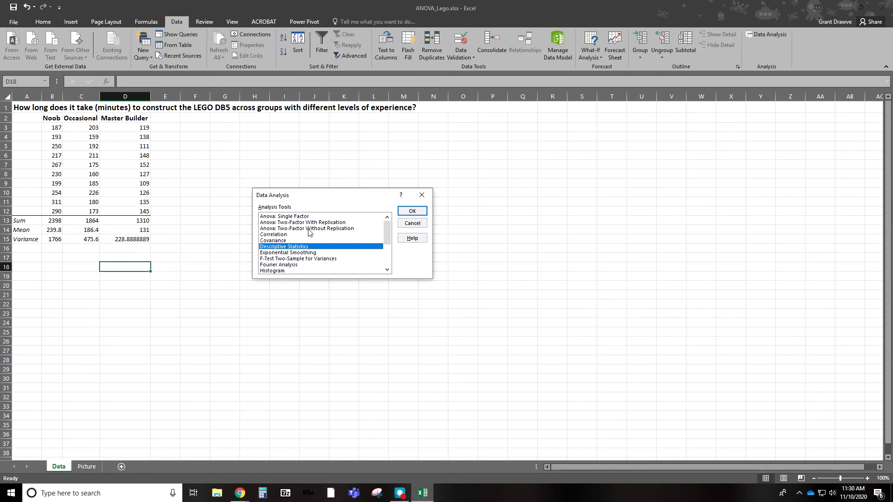
scroll(306, 228, "down", 3)
scroll(302, 247, "up", 3)
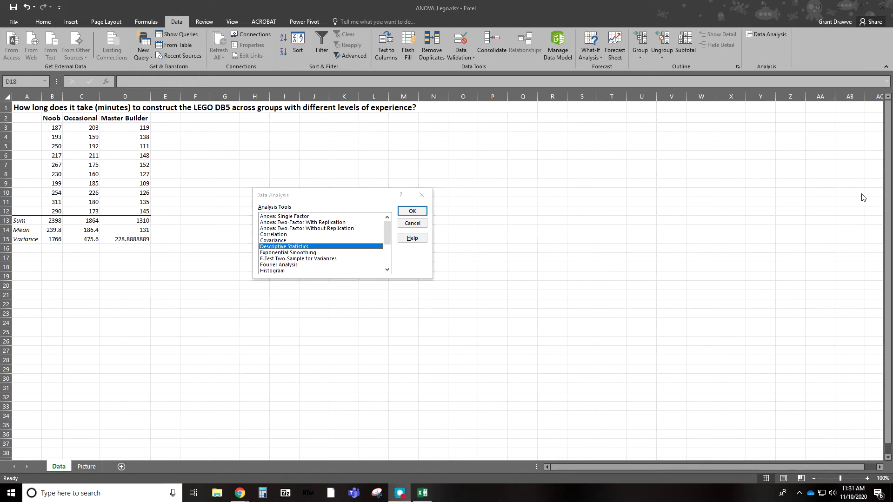
left_click(282, 217)
left_click(408, 211)
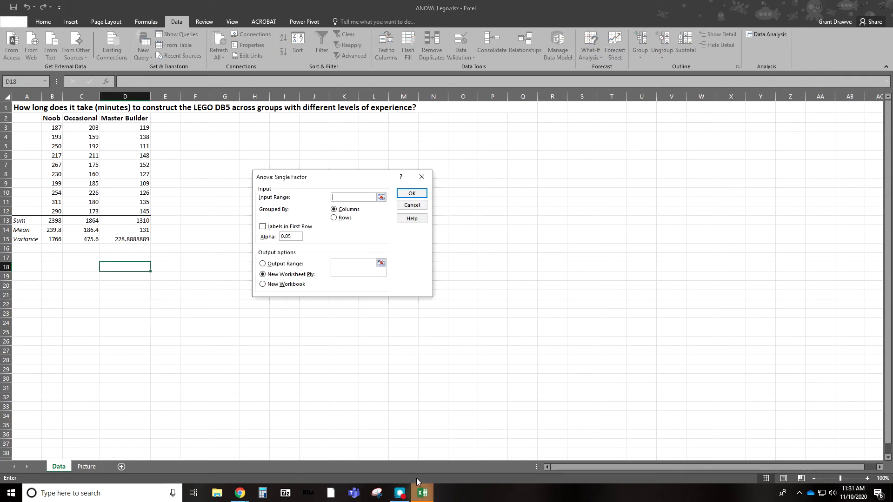
Set the ANOVA input range to $B$2:$D$12 and mark the first row as labels
left_click_drag(316, 177, 316, 146)
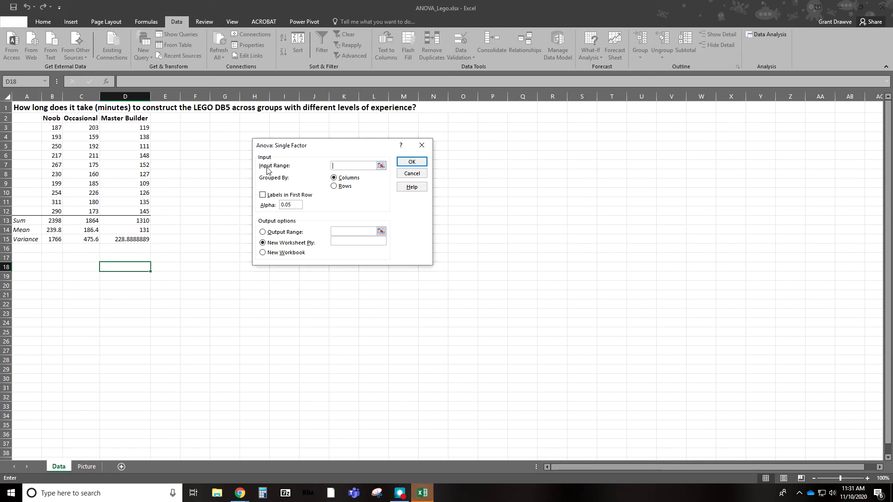
left_click(52, 118)
left_click_drag(52, 118, 140, 212)
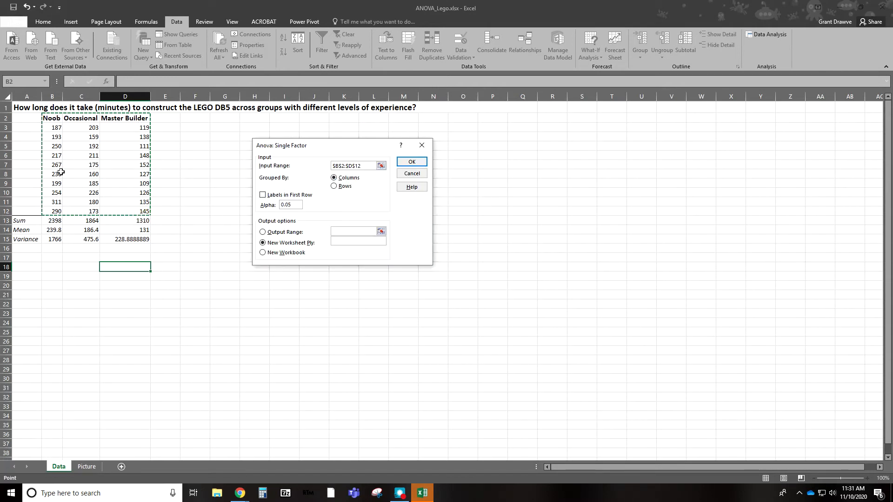
left_click(262, 195)
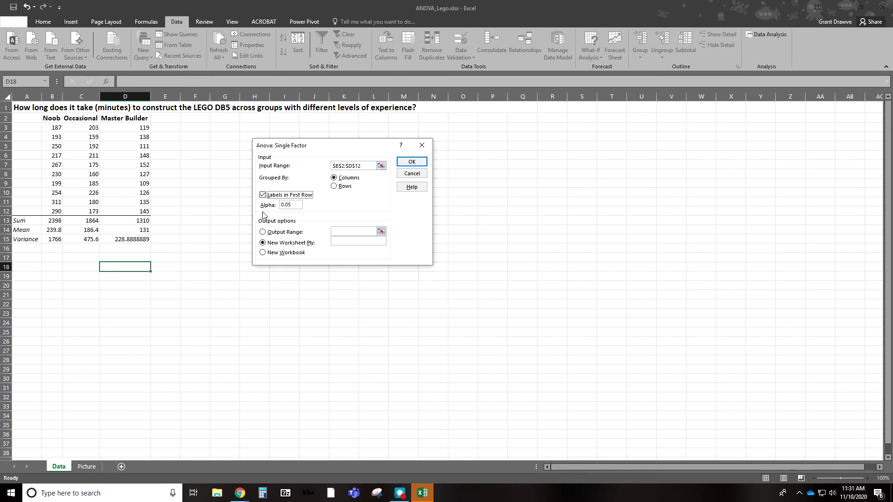
Run the ANOVA with its output range starting at cell G4, and autofit column G to the results
left_click(283, 233)
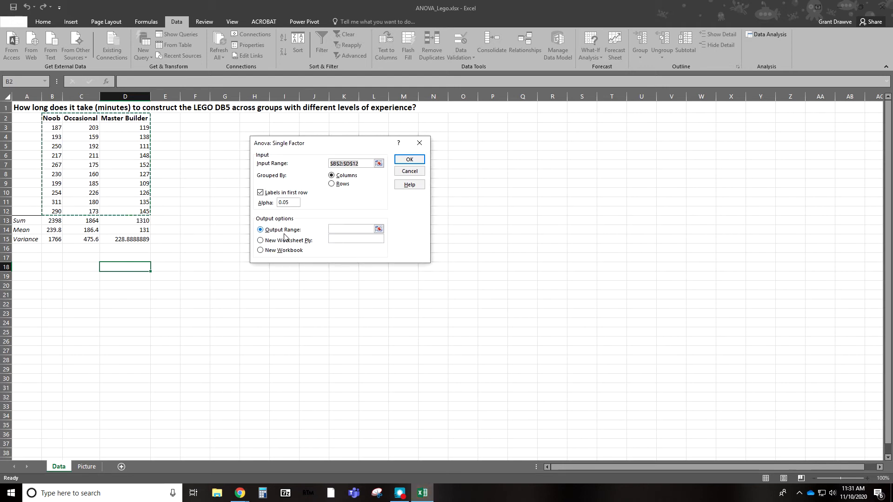
left_click(347, 229)
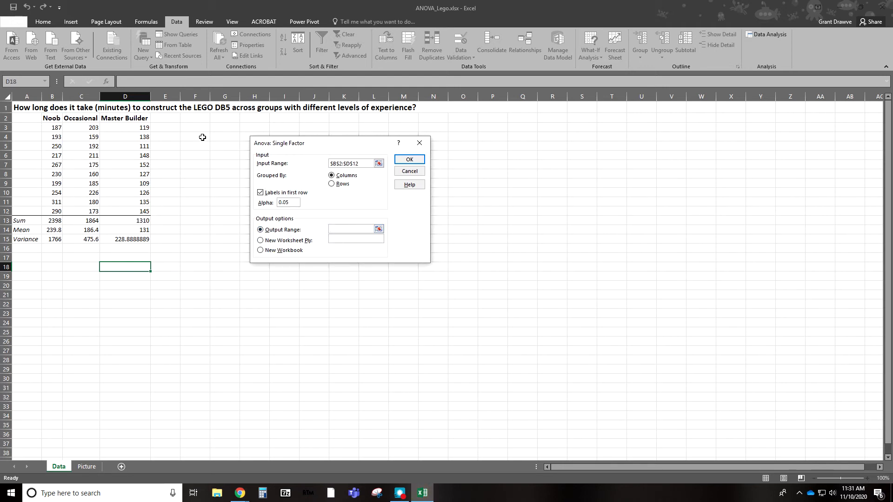
left_click(226, 137)
left_click(411, 160)
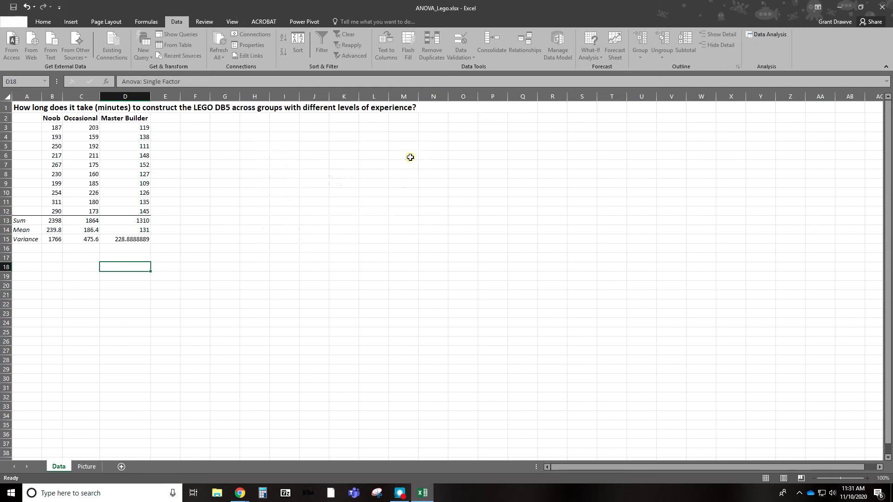
double_click(240, 96)
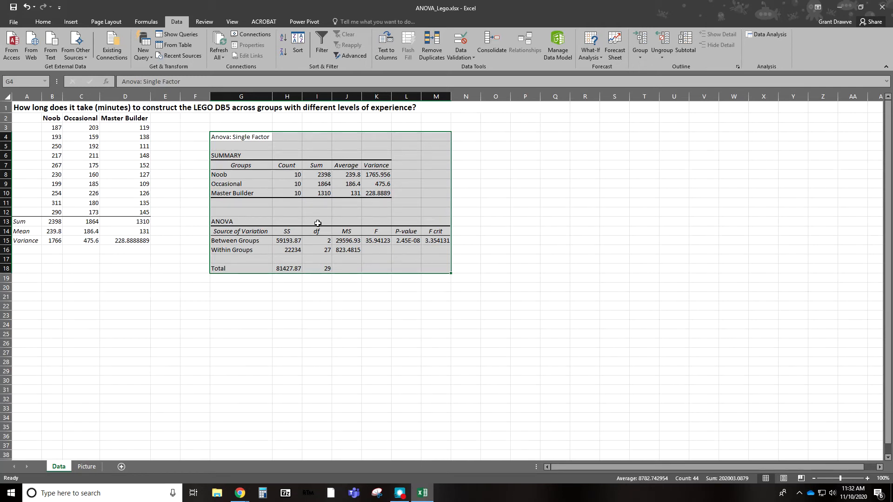
Format the Master Builder variance in D15 to one decimal place and the Noob variance in B15 to two decimal places
left_click(221, 158)
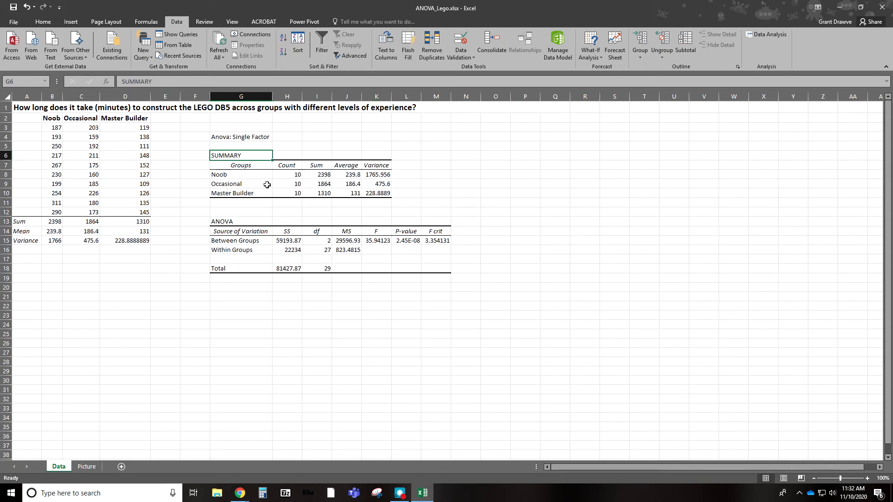
left_click(125, 241)
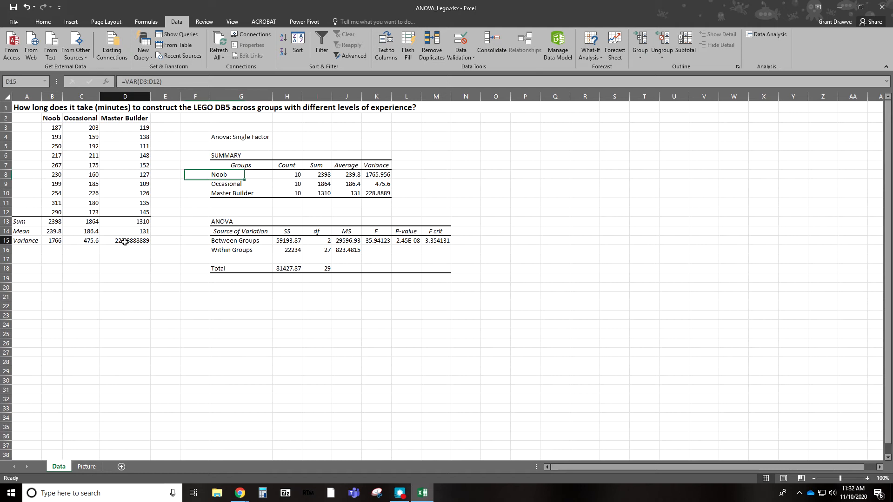
left_click(49, 22)
left_click(350, 53)
left_click(350, 53)
left_click(350, 53)
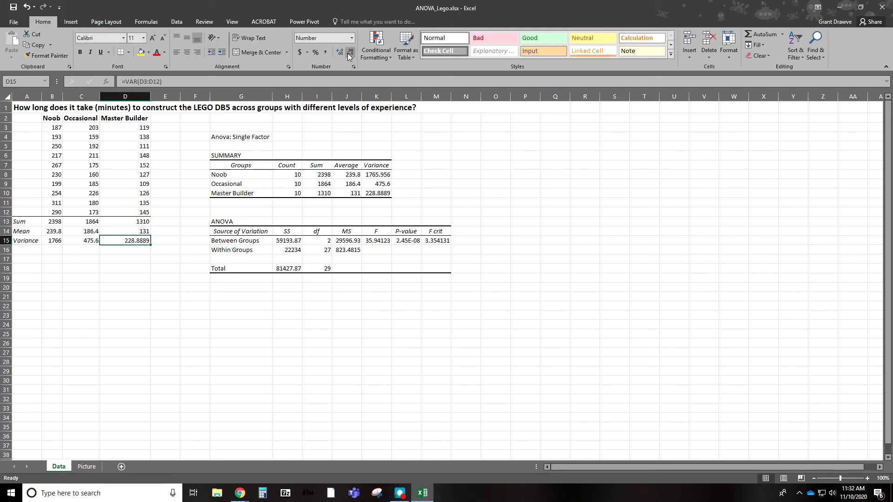
left_click(350, 52)
left_click(350, 52)
left_click(48, 243)
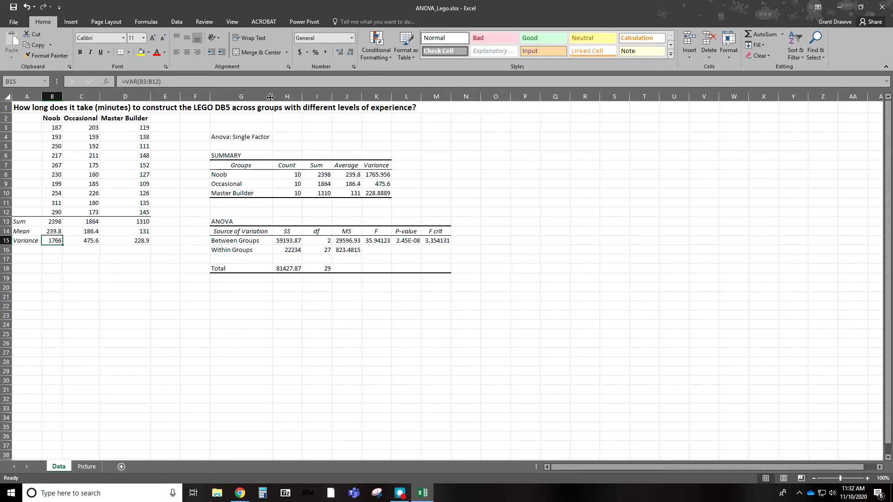
left_click(346, 55)
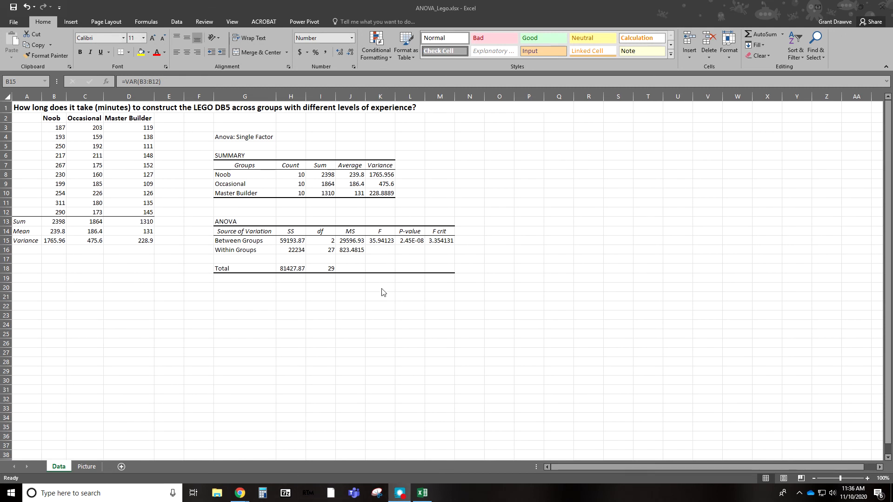
Check the F ratio with the formula =J15/J16 in cell J20 and clear that cell again
left_click(346, 289)
left_click(345, 288)
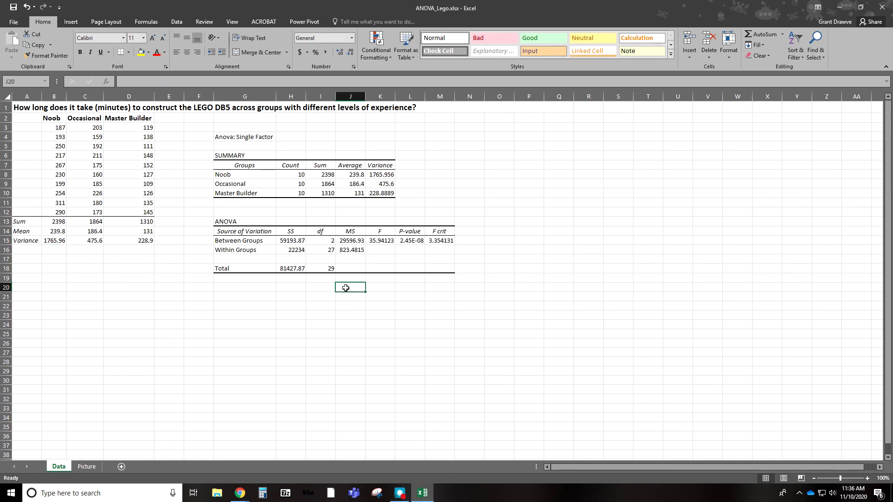
type("=")
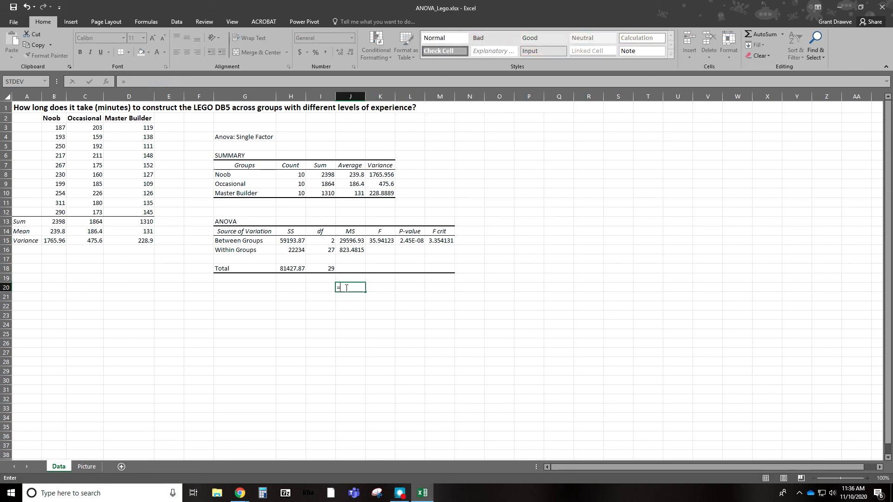
left_click(353, 241)
type("/")
left_click(352, 251)
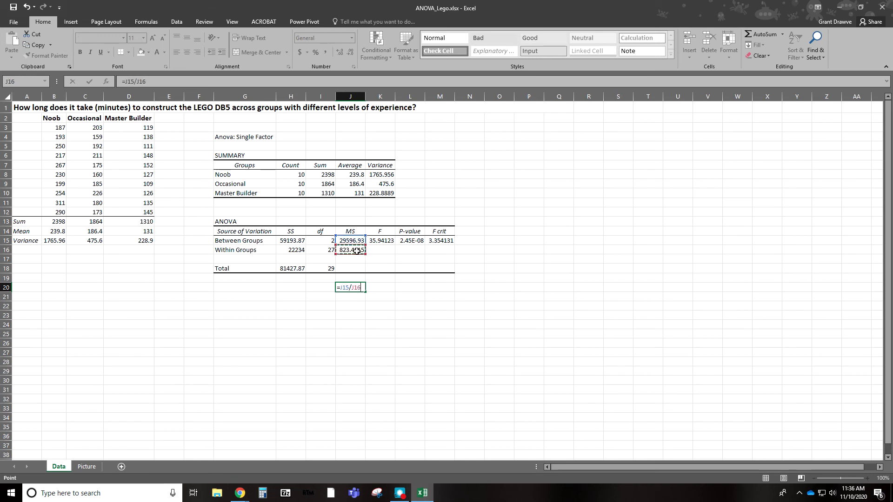
key("Return")
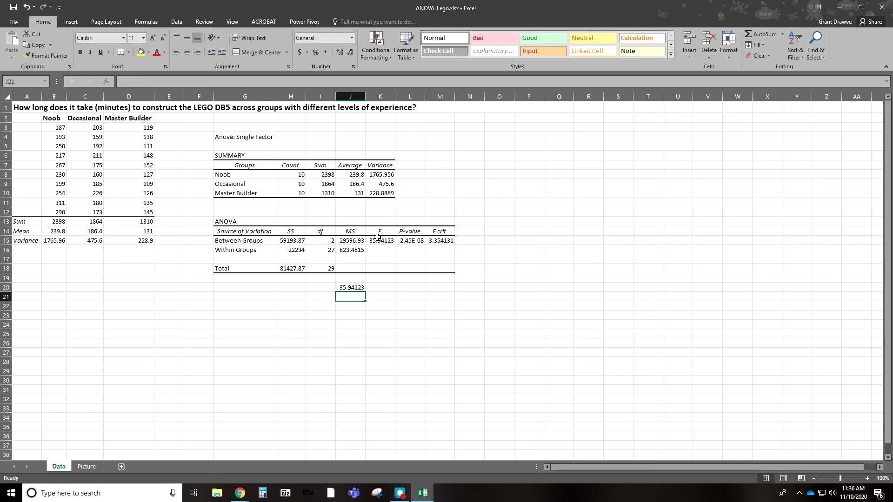
left_click(352, 288)
key("Delete")
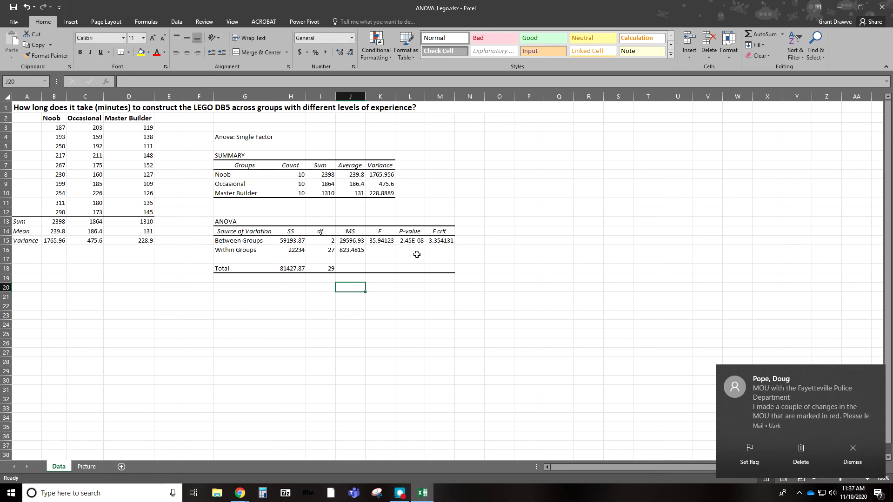
Format the ANOVA P-value in cell L15 as Number with three decimal places
left_click(413, 241)
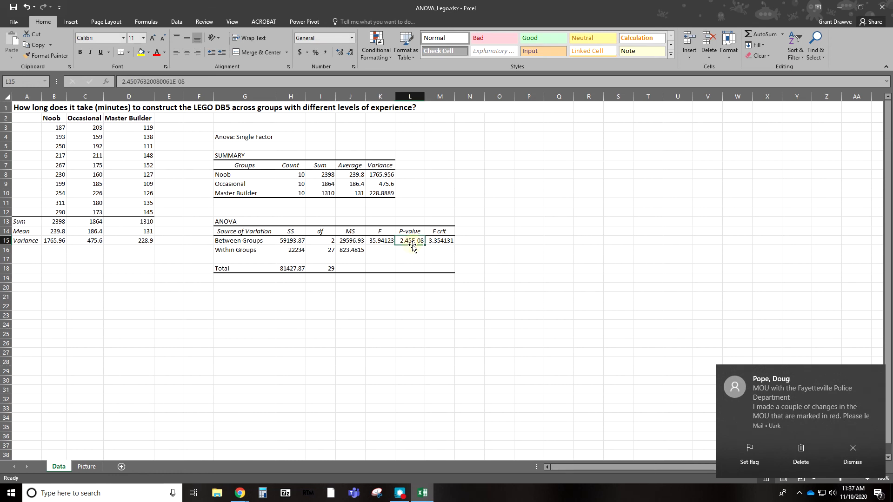
left_click(352, 39)
left_click(346, 80)
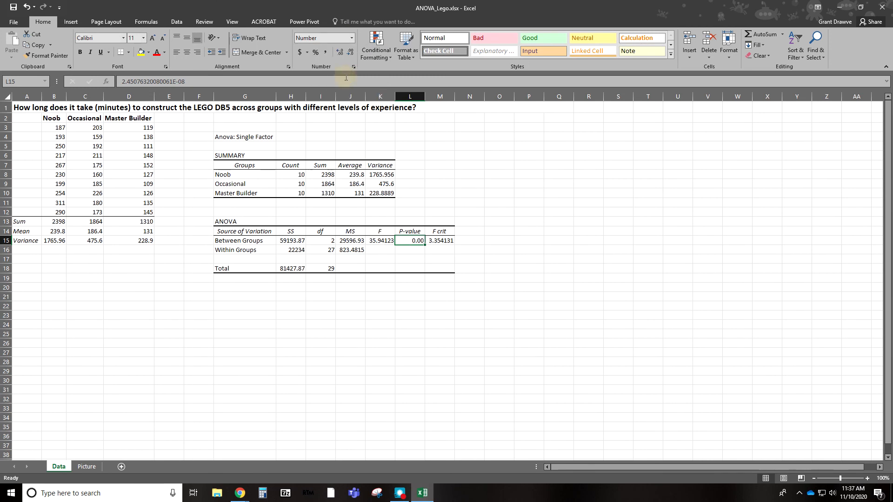
left_click(340, 52)
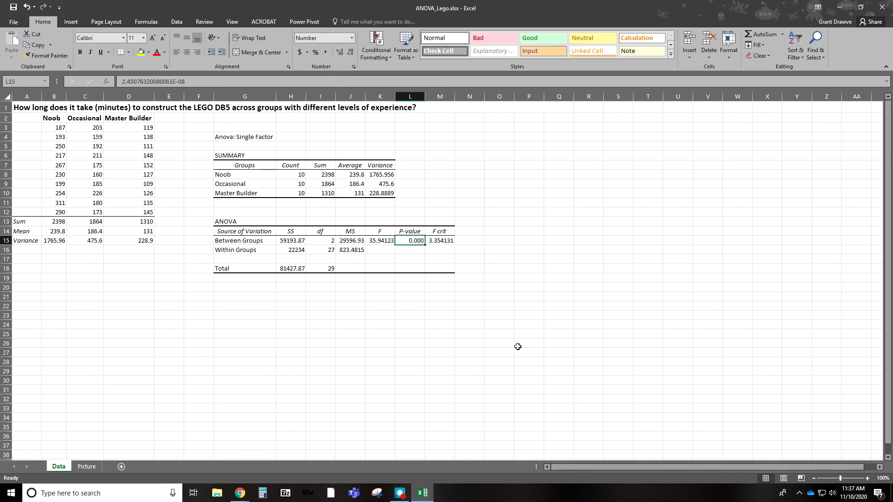